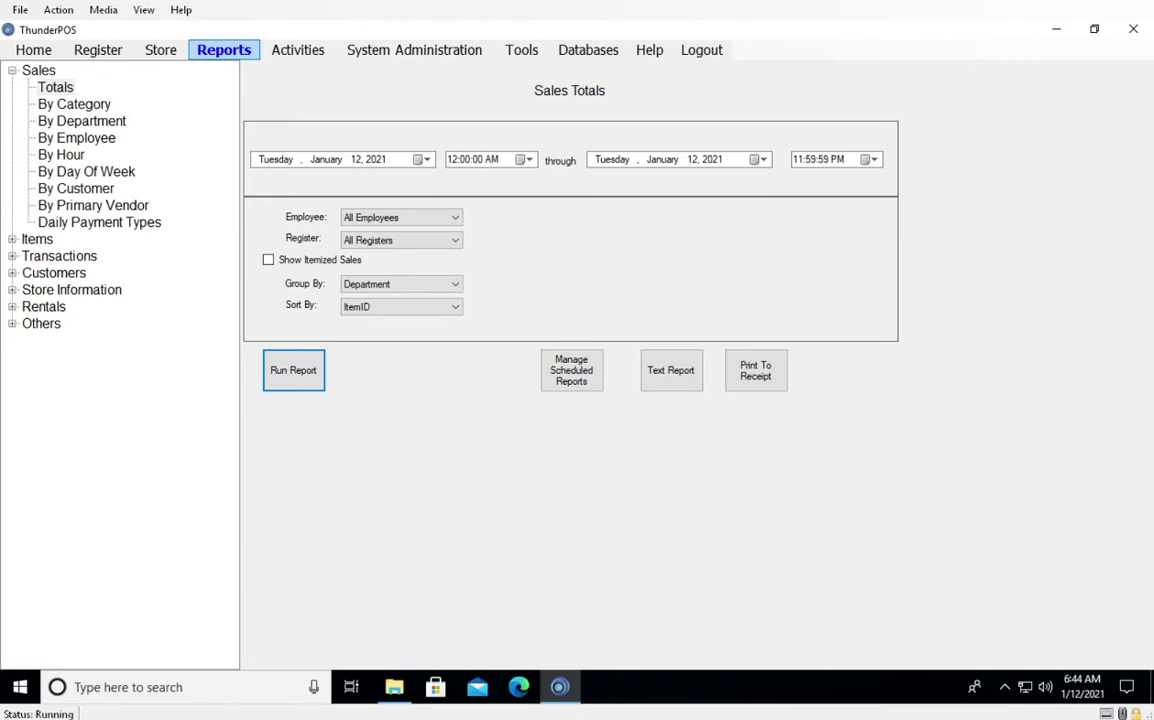
Open the Totals report in the Sales report group.
left_click(56, 88)
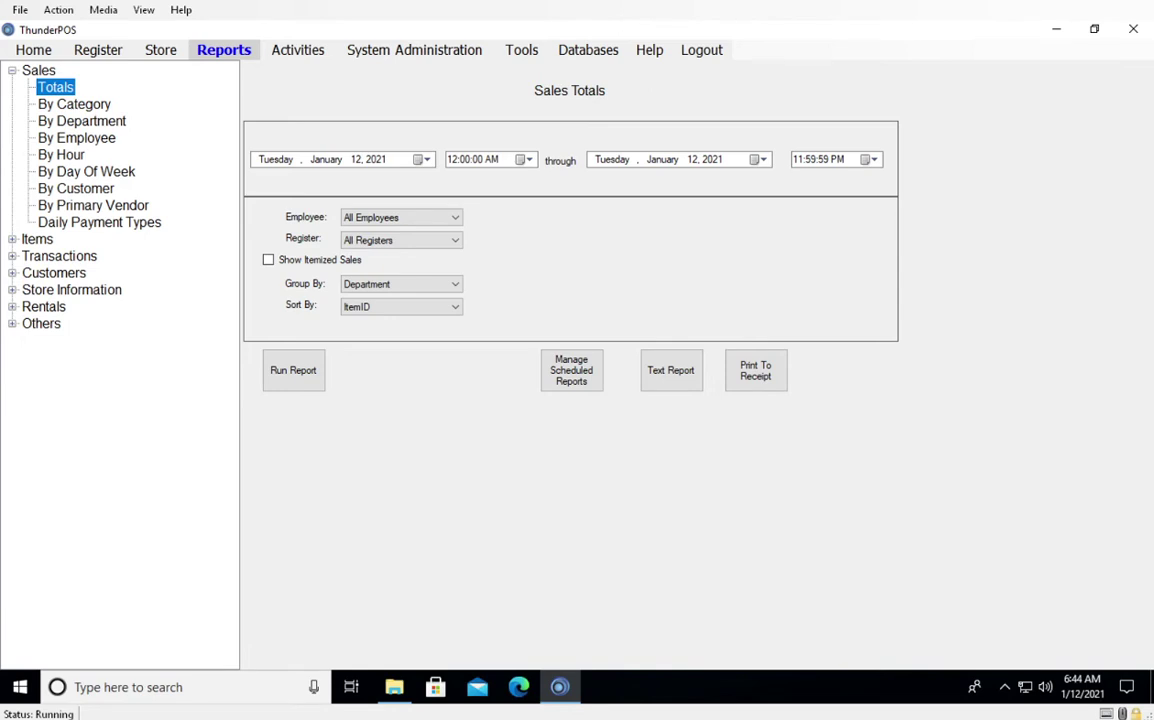
double_click(12, 71)
left_click(12, 71)
left_click(12, 71)
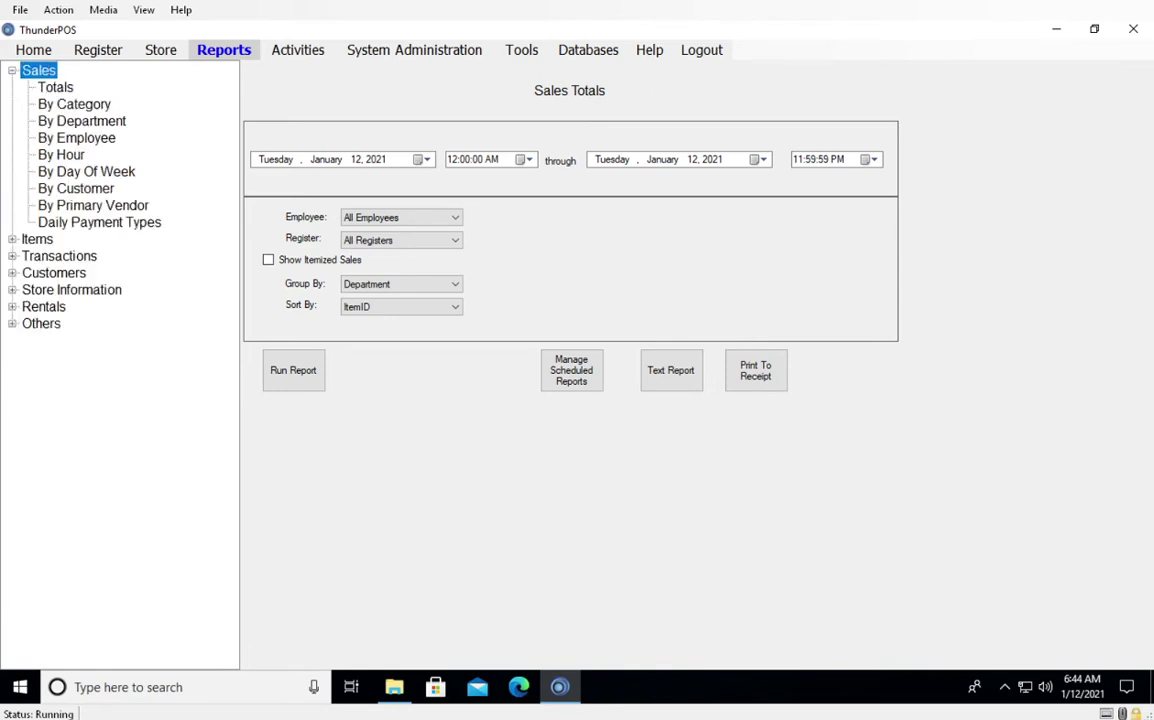
left_click(55, 87)
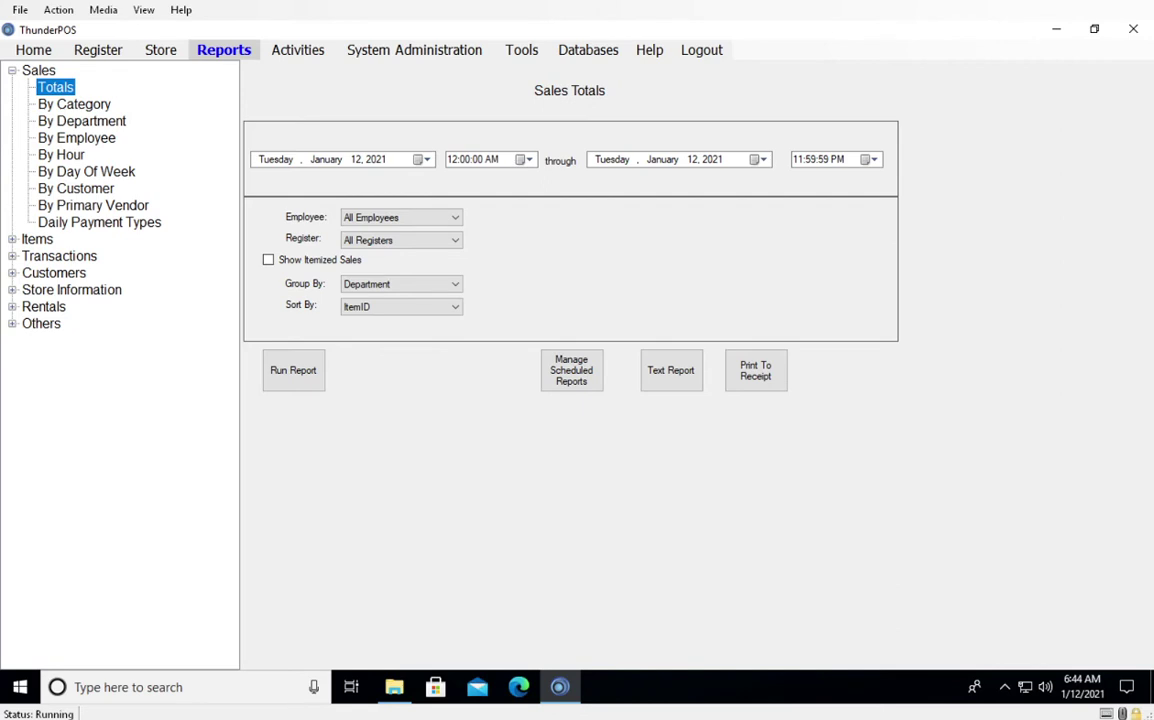
Set the Sales Totals period to January 1, 2021 through January 7, 2021, and include itemized sales.
left_click(326, 160)
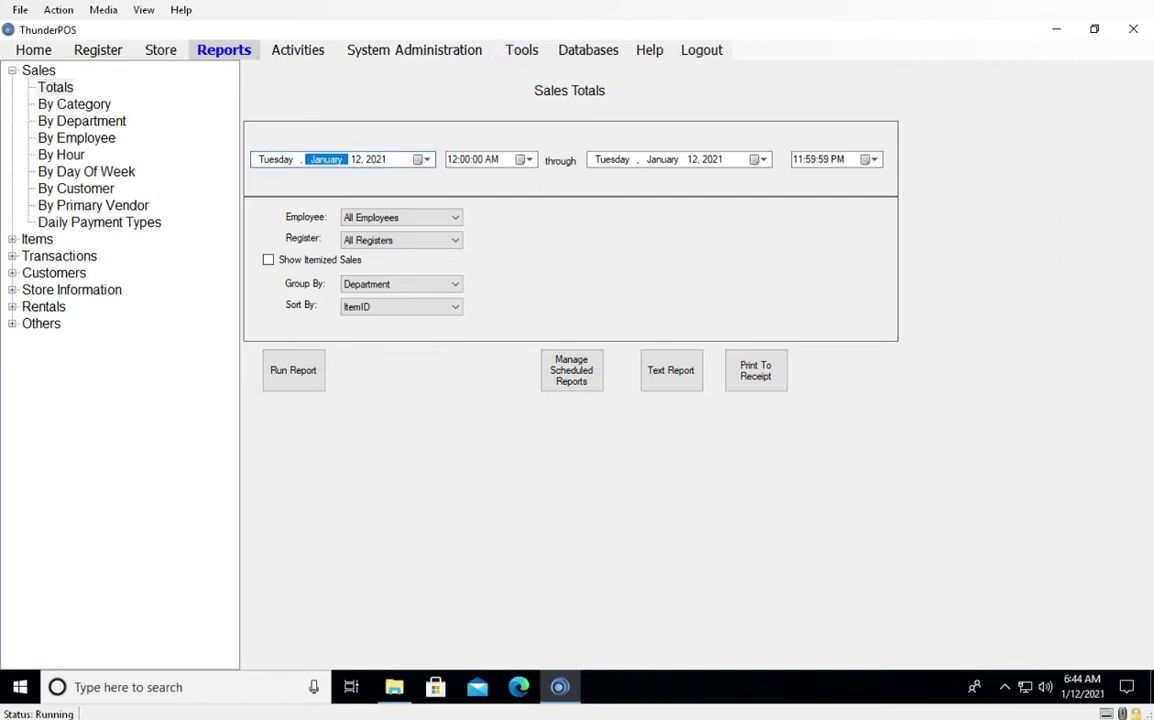
key("Right")
type("1")
key("Right")
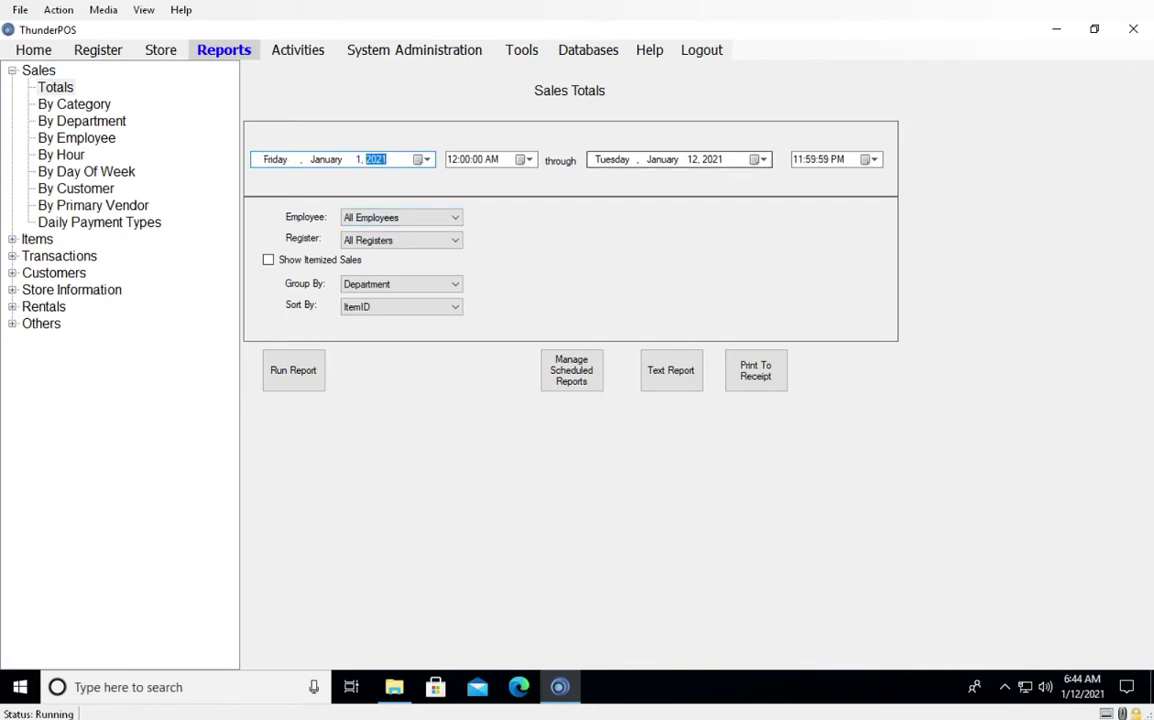
left_click(692, 159)
type("7")
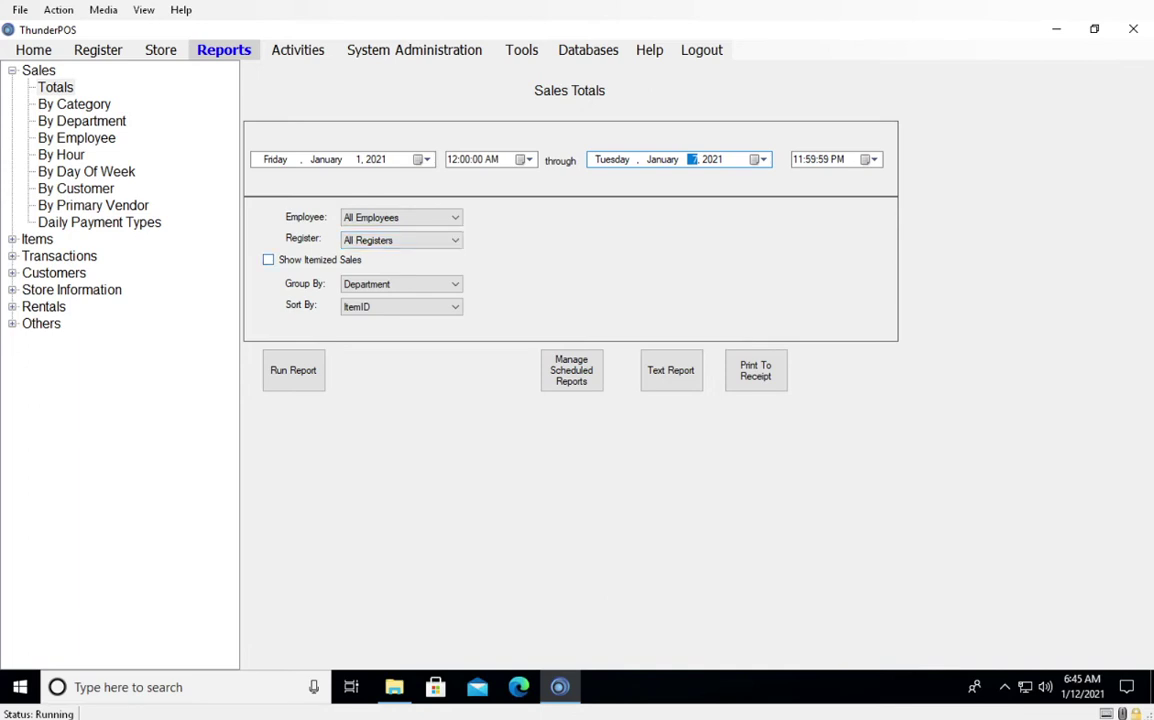
left_click(268, 260)
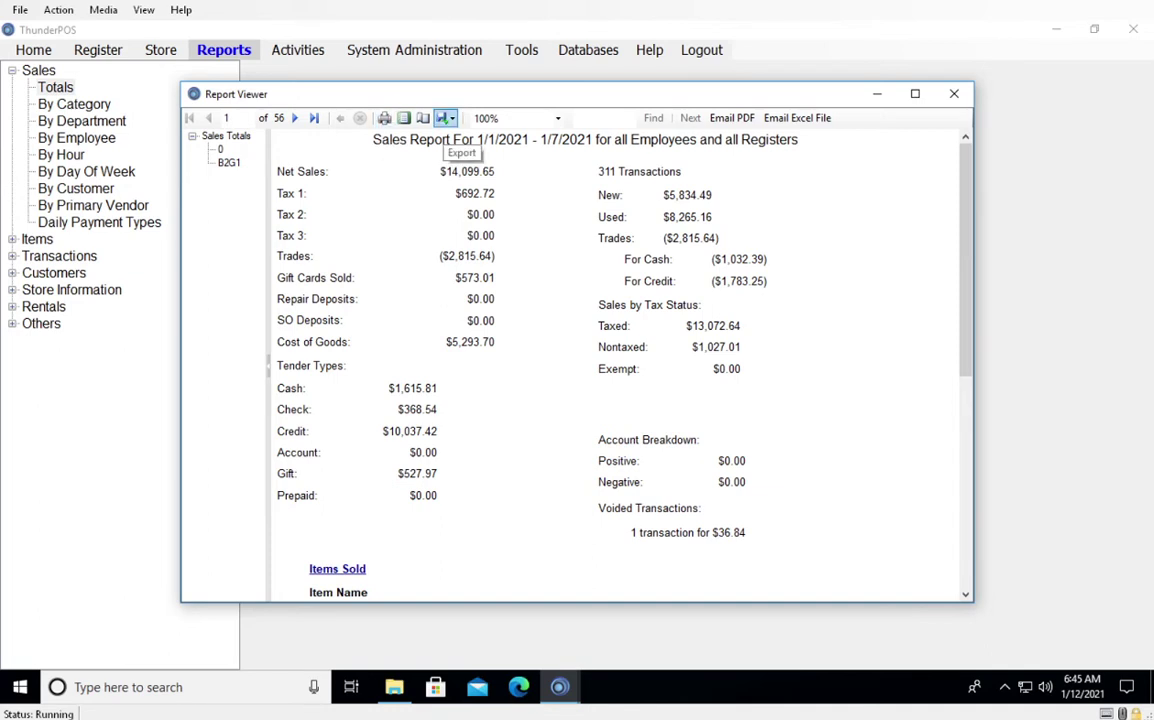
Check the export options for the generated sales report and close the report viewer.
left_click(443, 118)
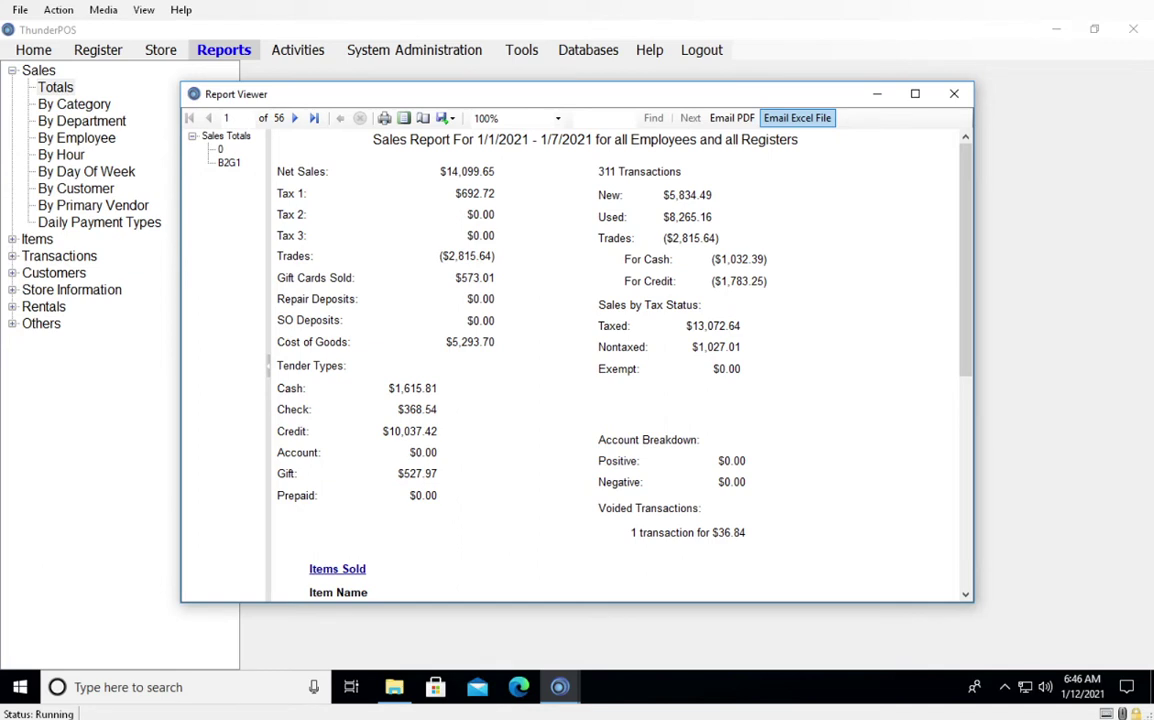
left_click(954, 93)
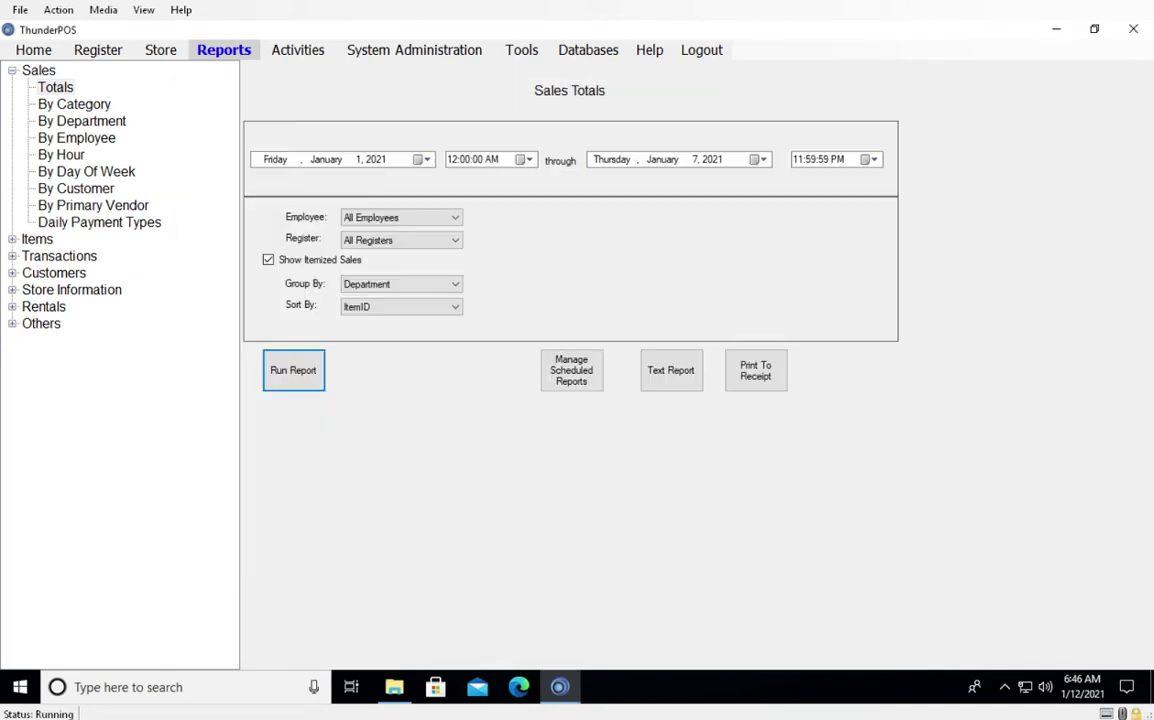
Try a Weekly run frequency in the scheduled report settings for Sales Totals, and return to the report without adding a schedule.
left_click(571, 370)
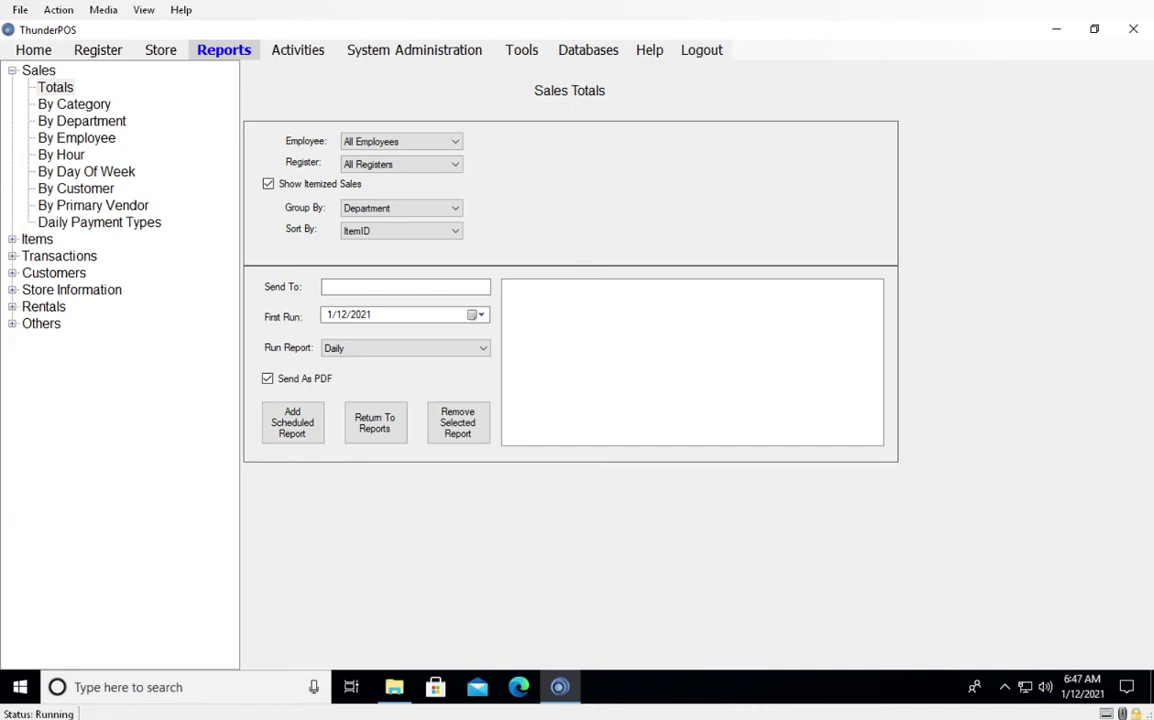
key("Tab")
key("F4")
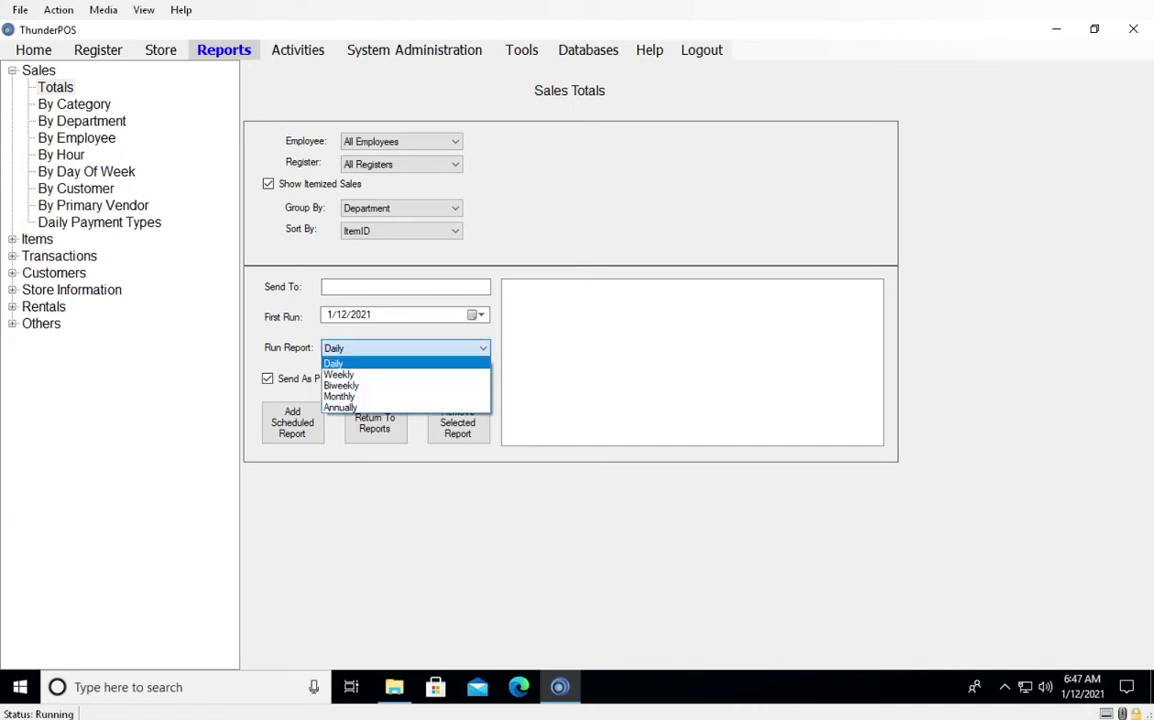
key("Down")
key("Return")
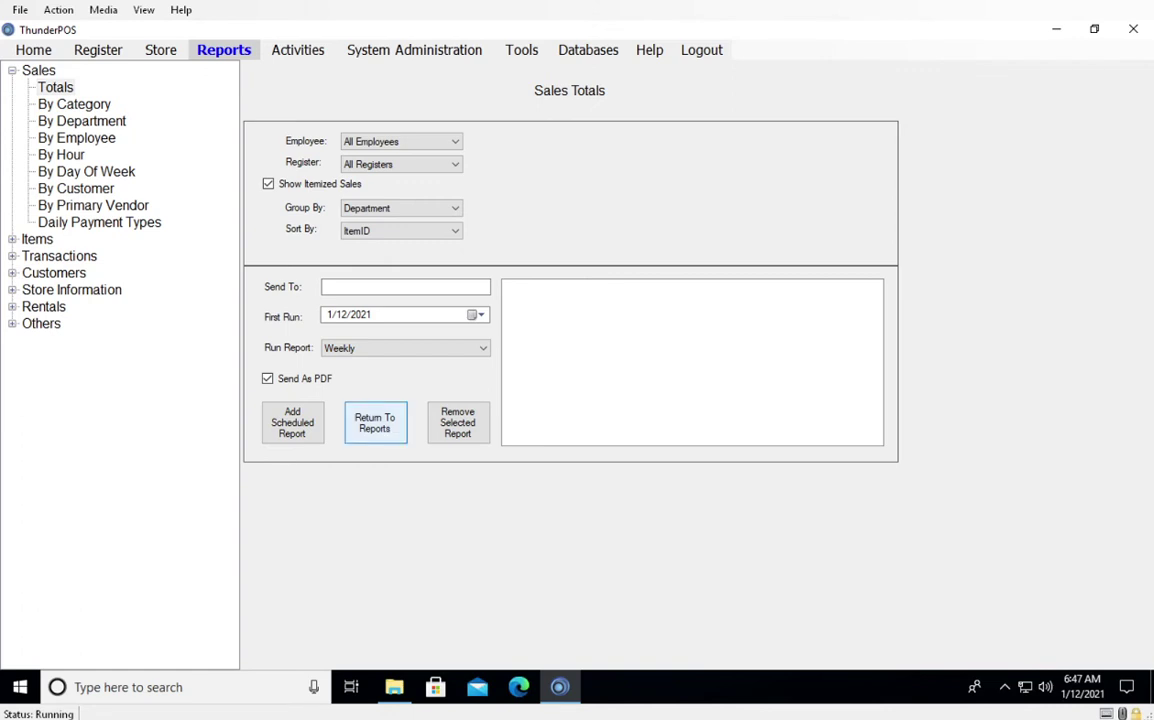
left_click(375, 422)
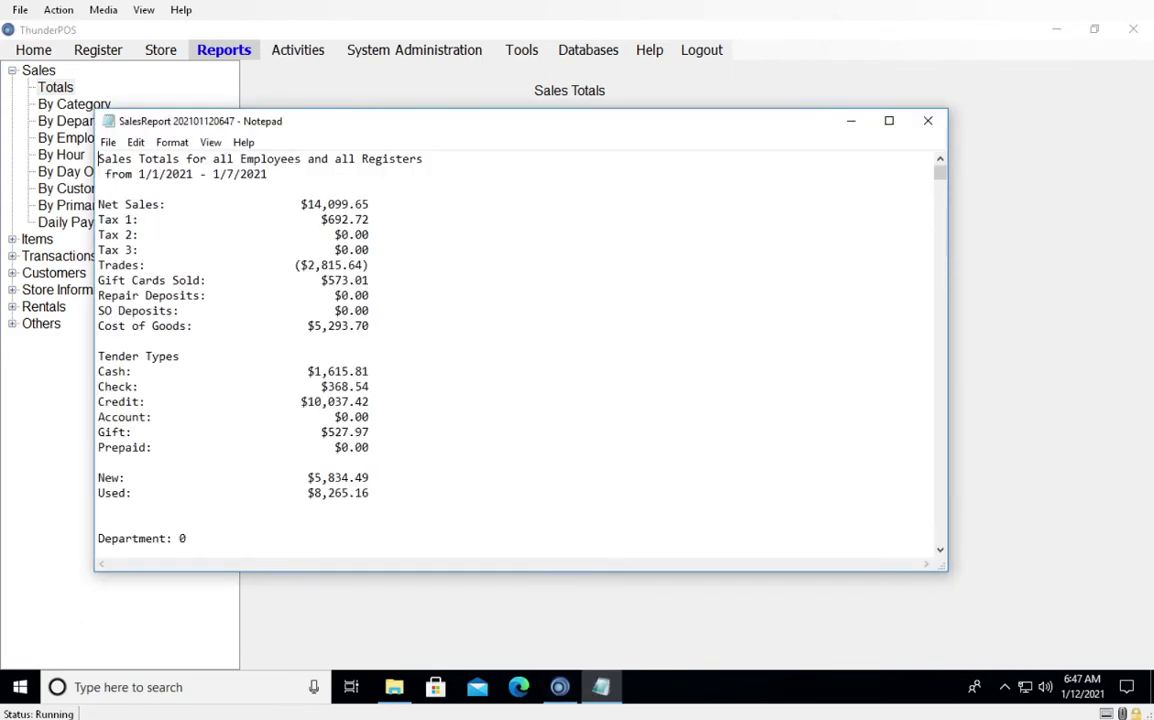
Read through the text version of the Sales Totals report and close it.
scroll(520, 355, "down", 3)
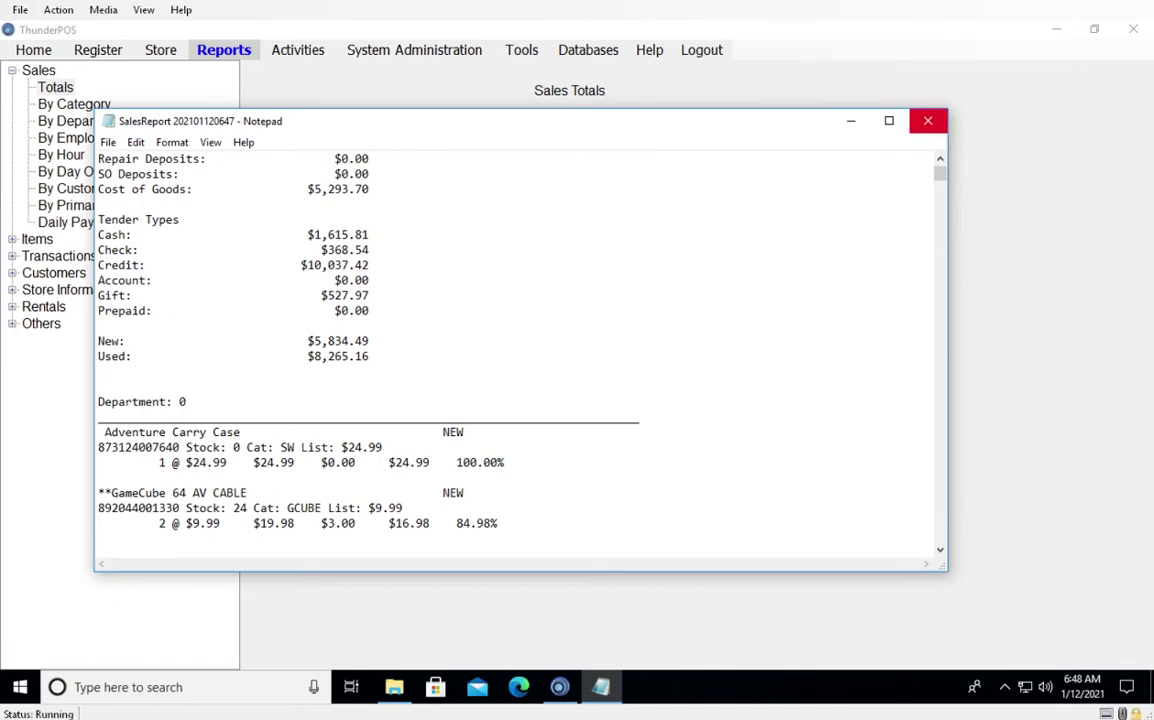
left_click(928, 121)
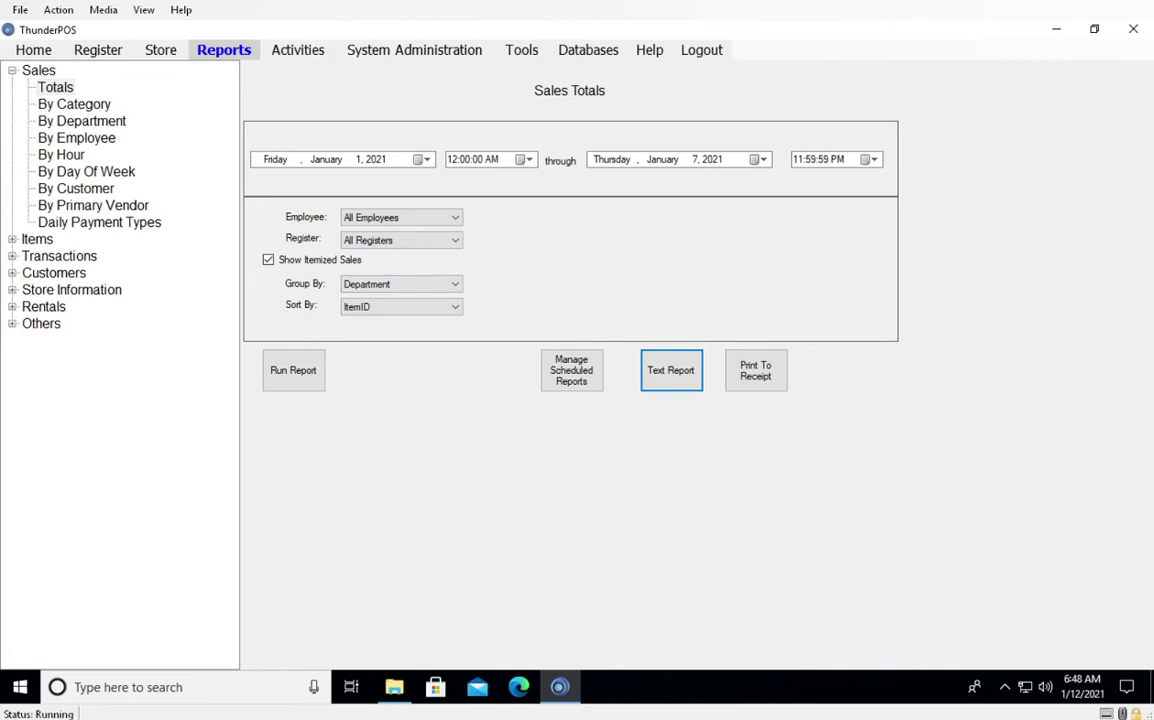
Open the Item List report and review its item type, stock level and cost filters, choosing New Items and All Stock Levels.
left_click(12, 239)
left_click(49, 256)
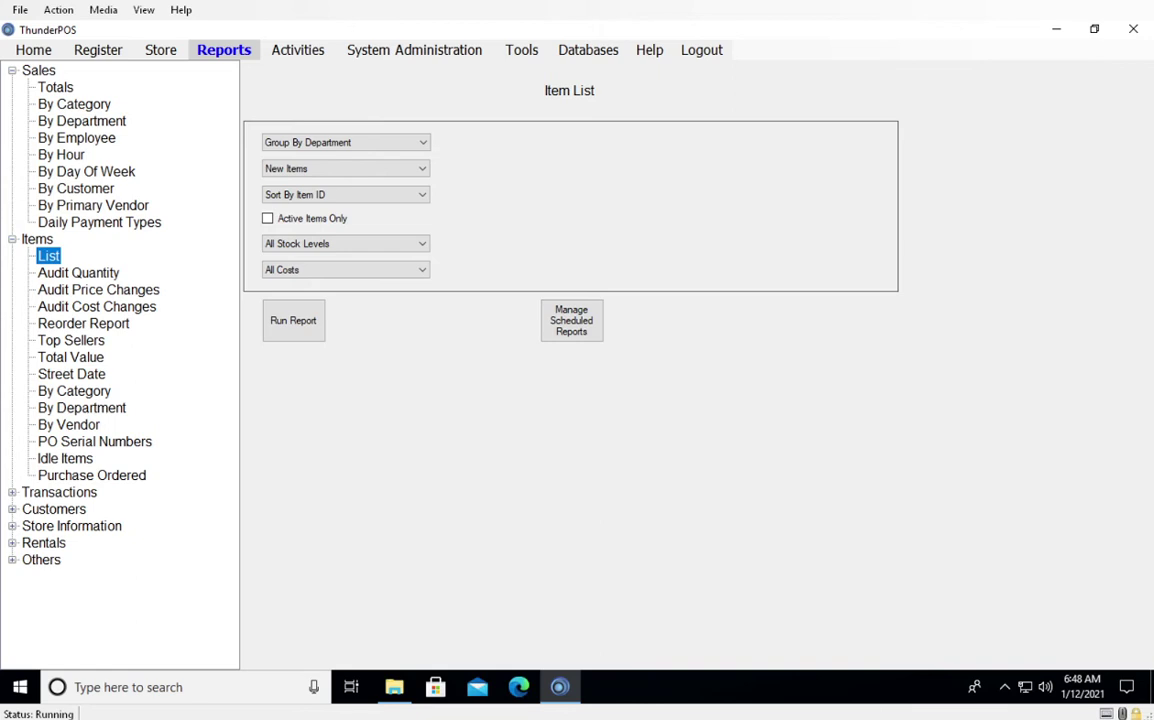
left_click(346, 169)
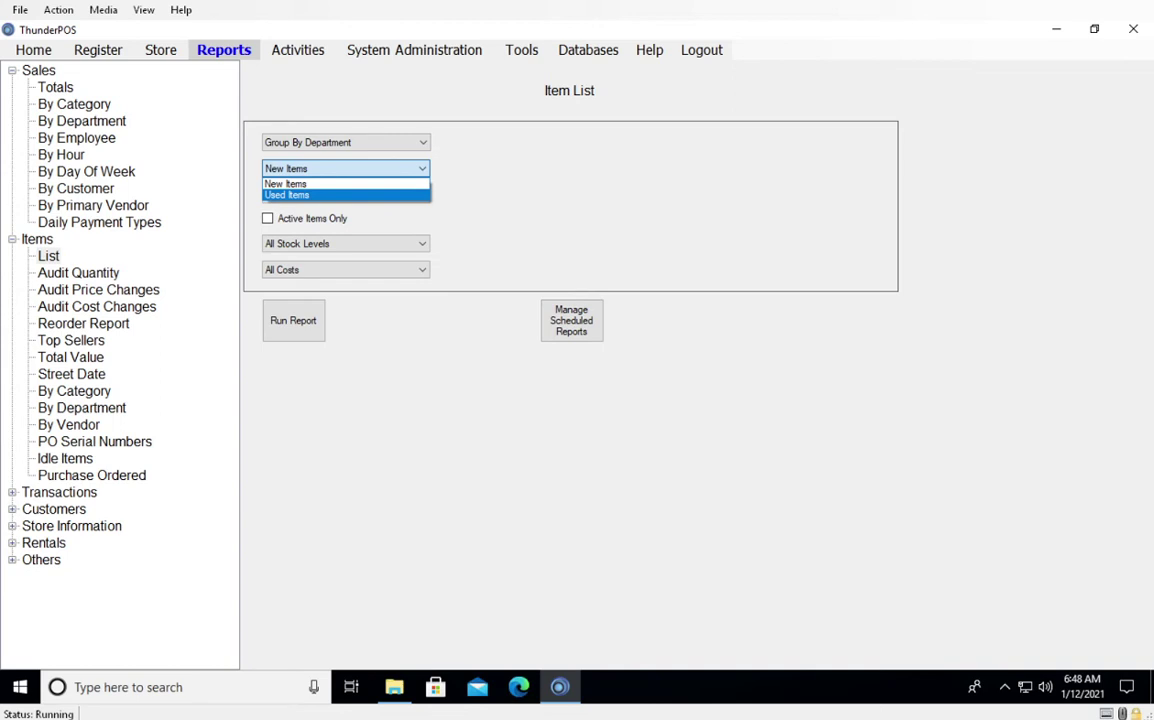
left_click(300, 184)
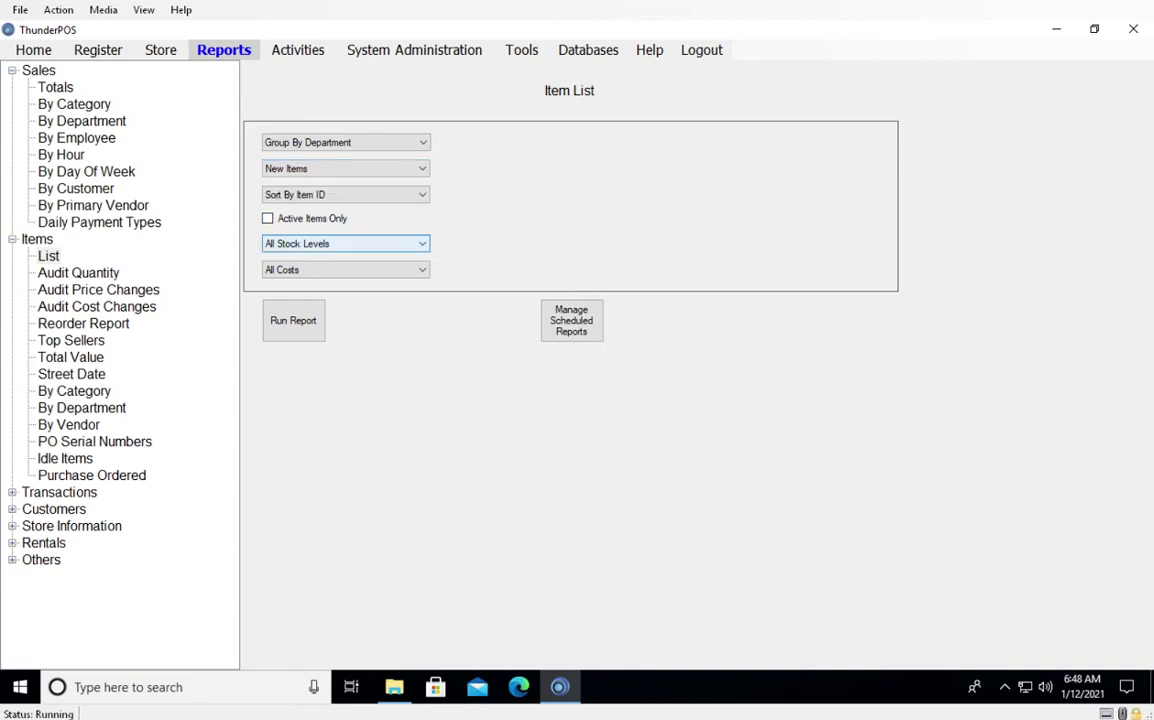
left_click(345, 243)
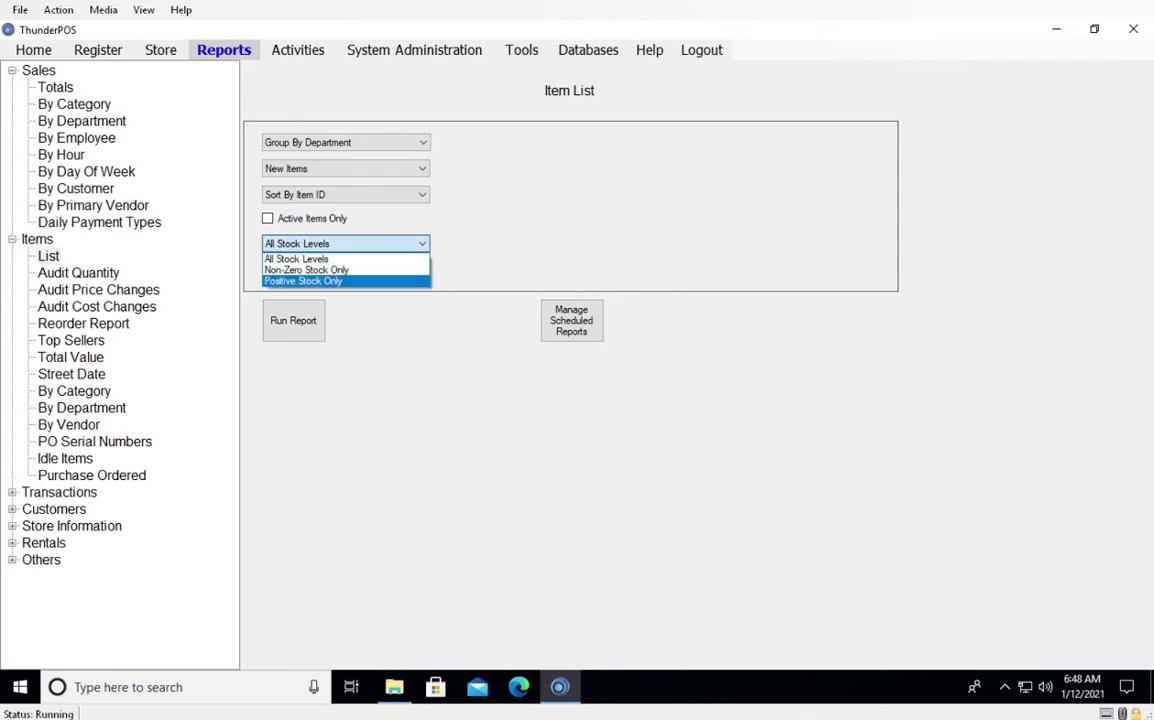
left_click(310, 259)
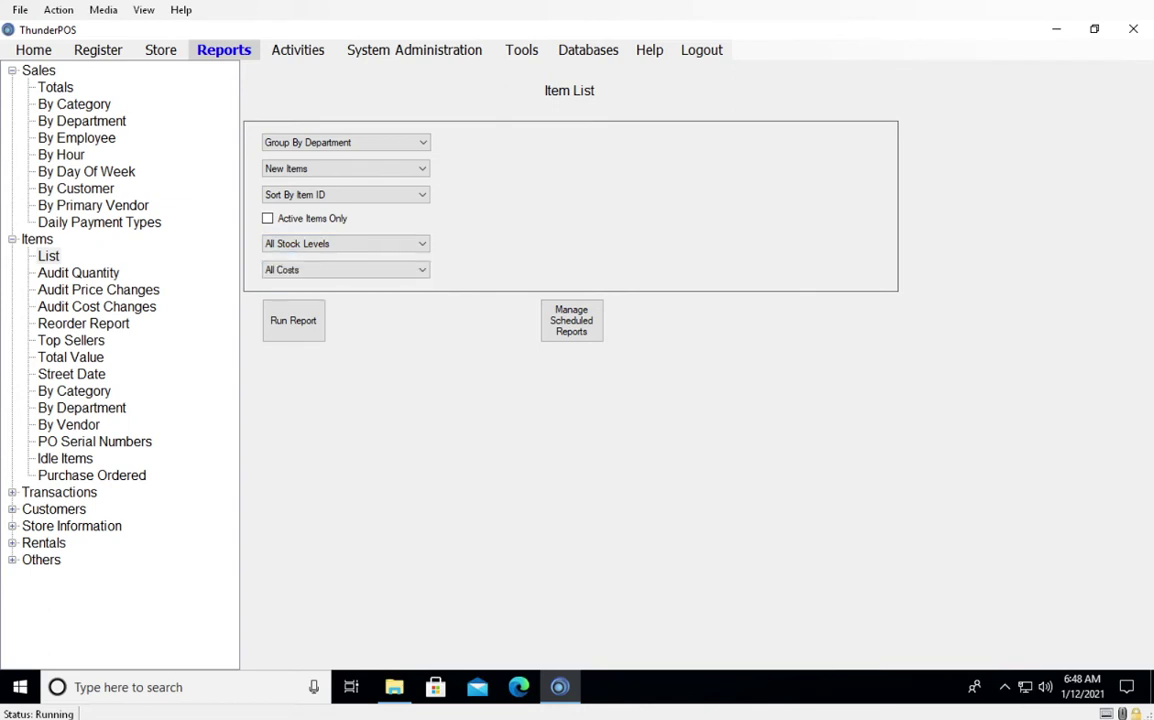
left_click(345, 270)
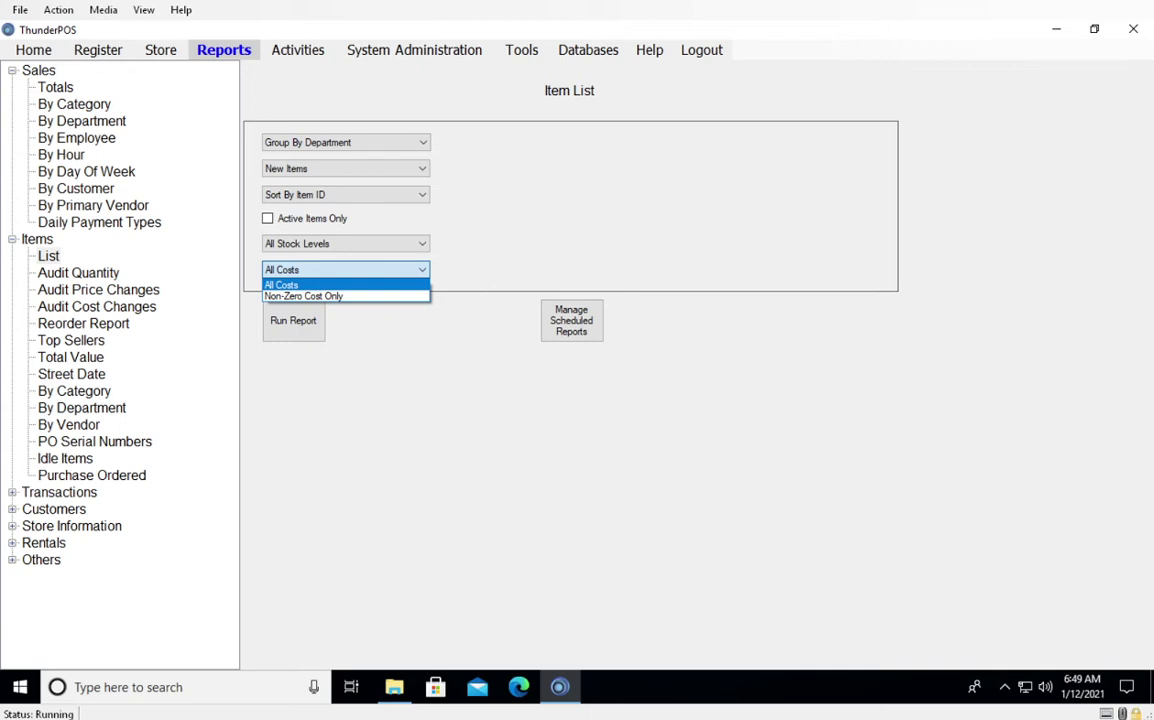
key("Escape")
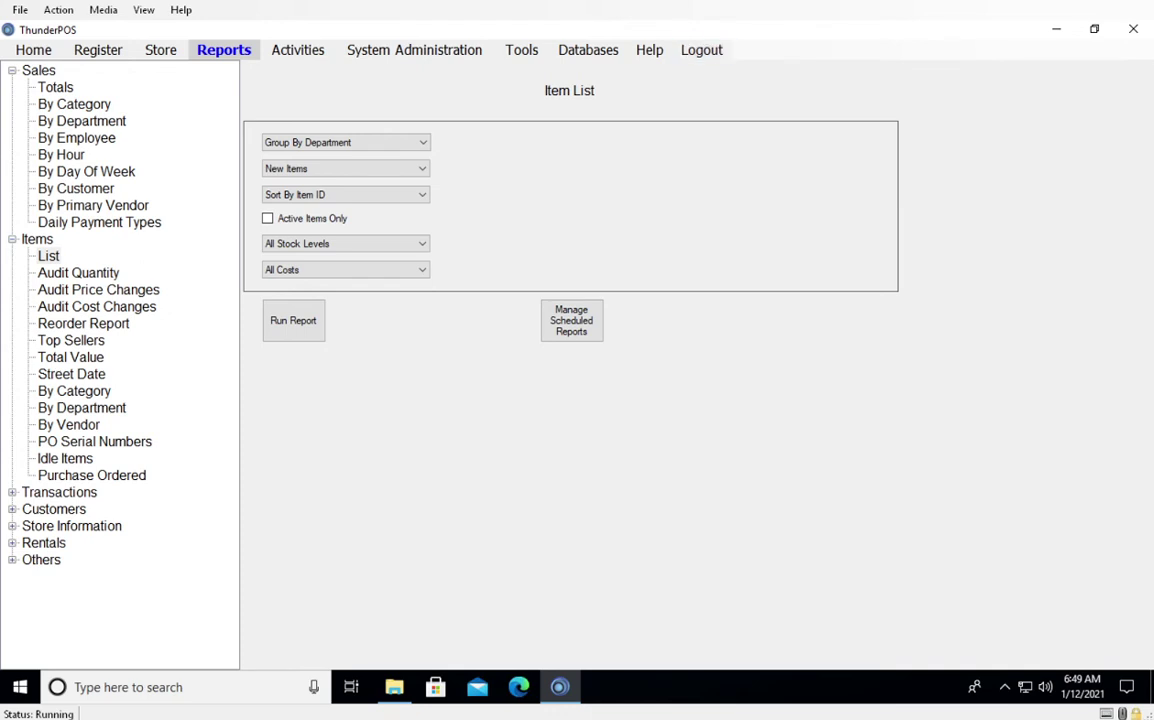
Review the options of the Sales By Category, Audit Price Changes, Audit Quantity, Top Sellers, Items By Category and Idle Items reports.
left_click(74, 104)
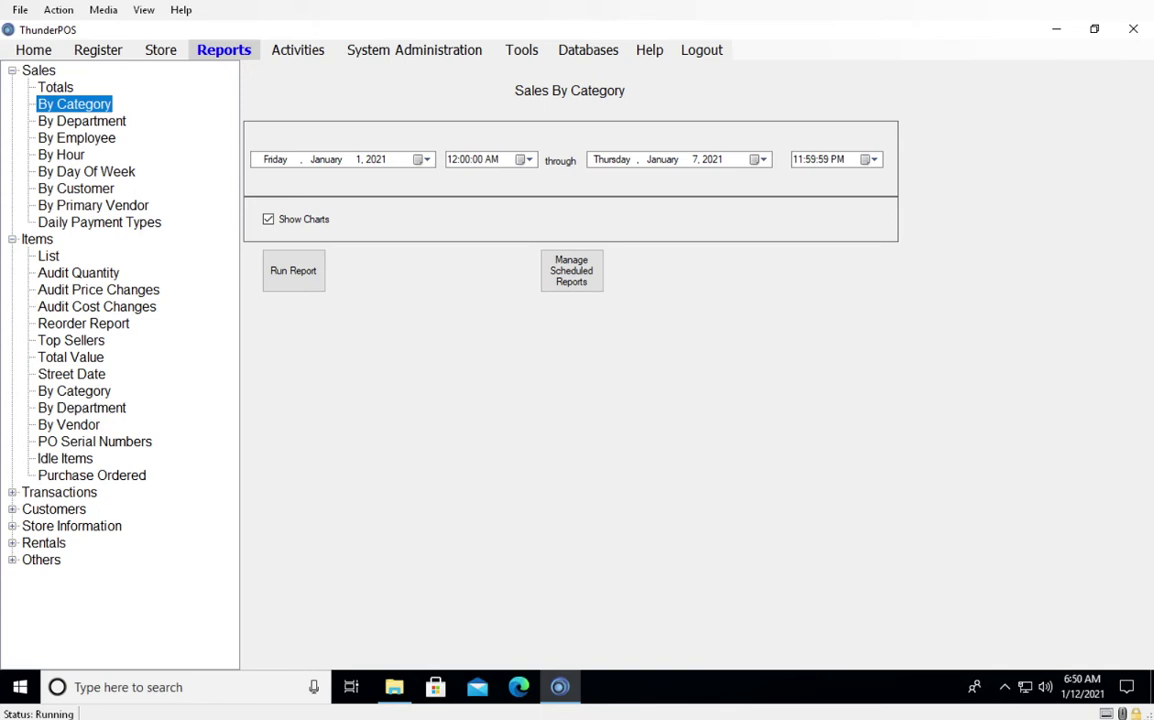
left_click(98, 290)
left_click(78, 273)
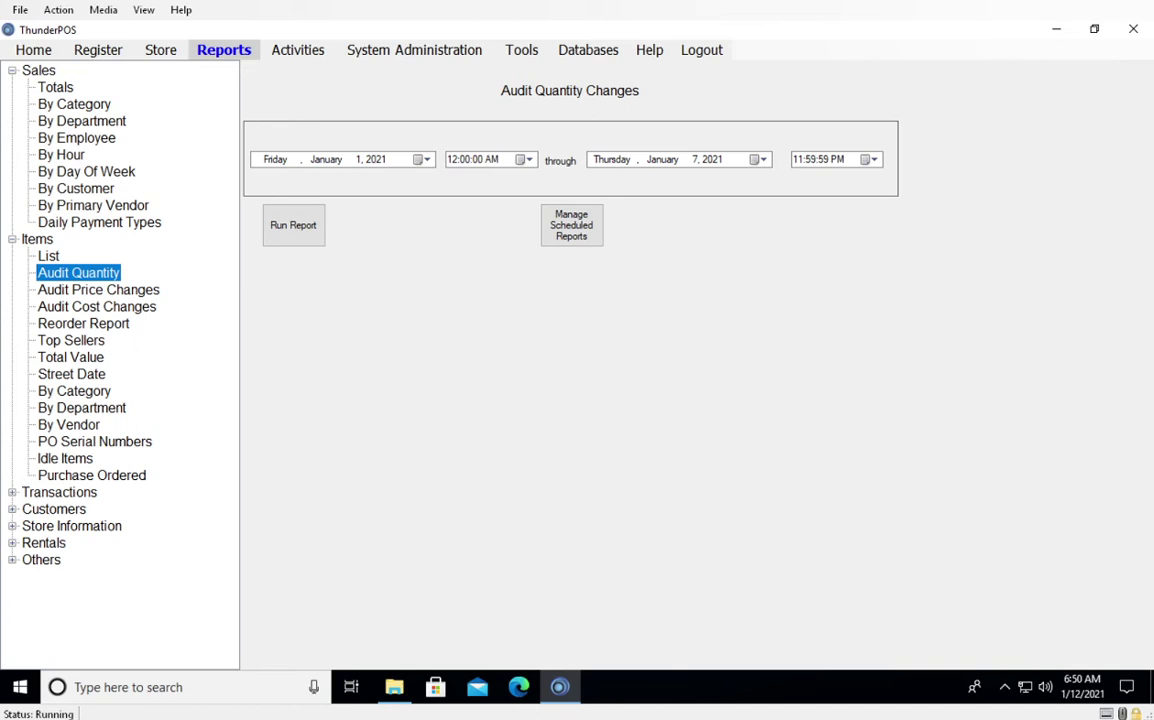
left_click(71, 341)
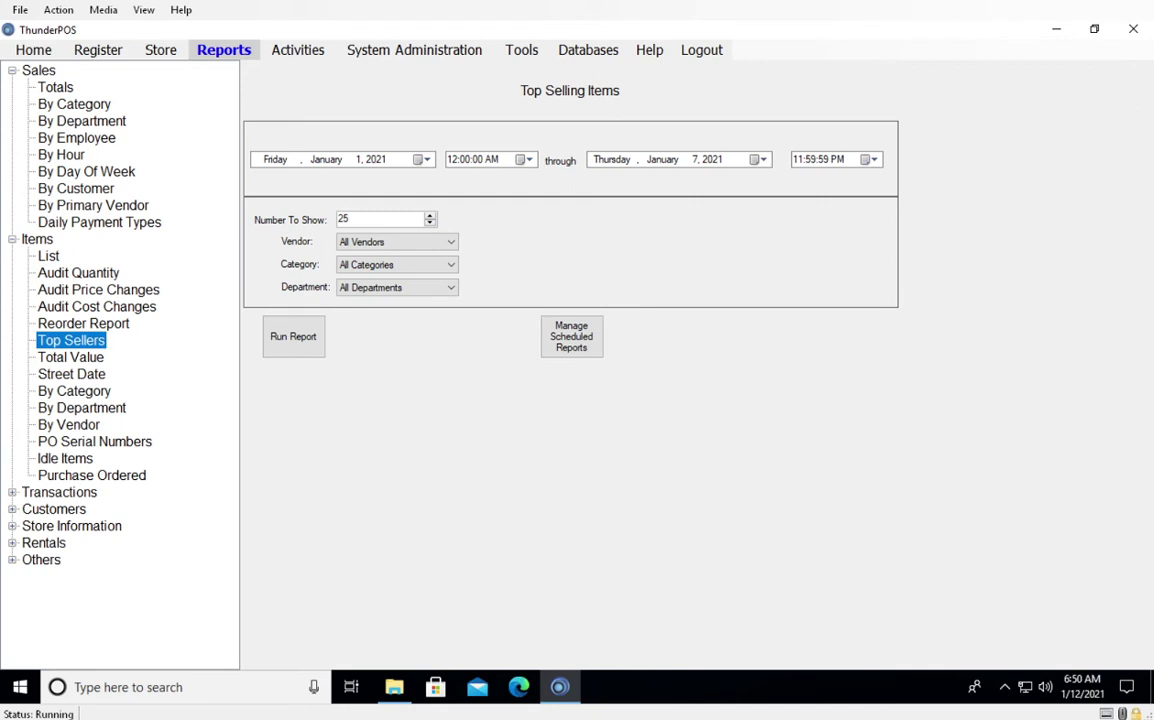
left_click(74, 391)
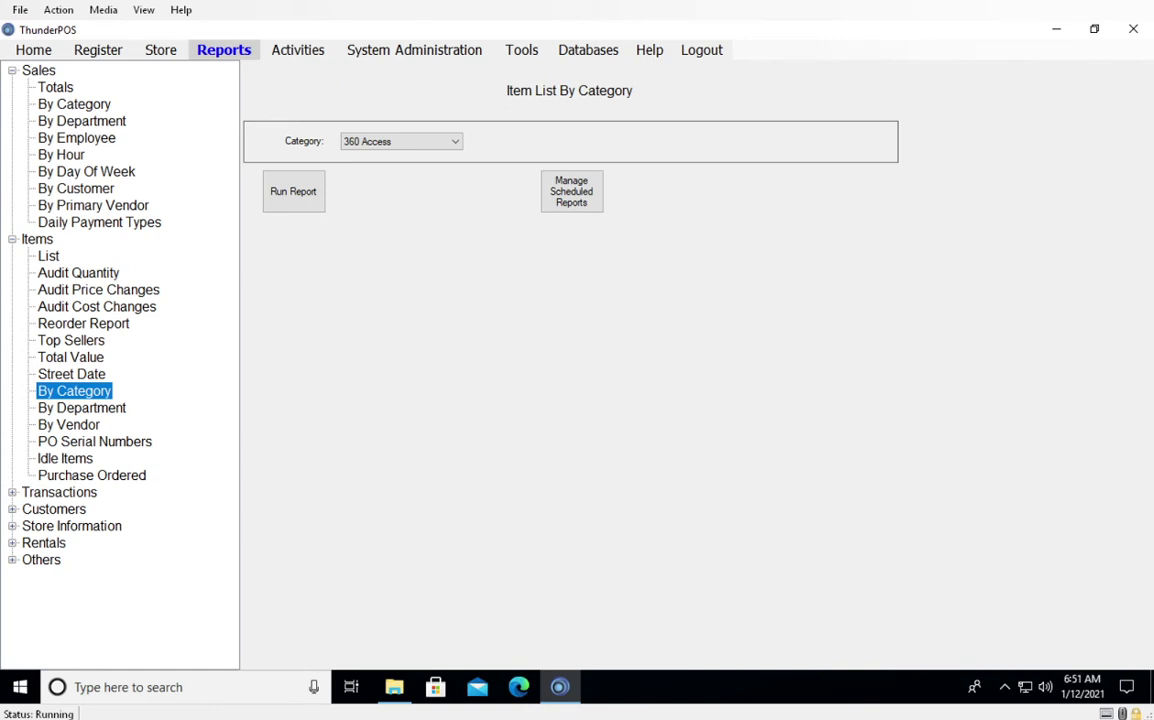
left_click(65, 459)
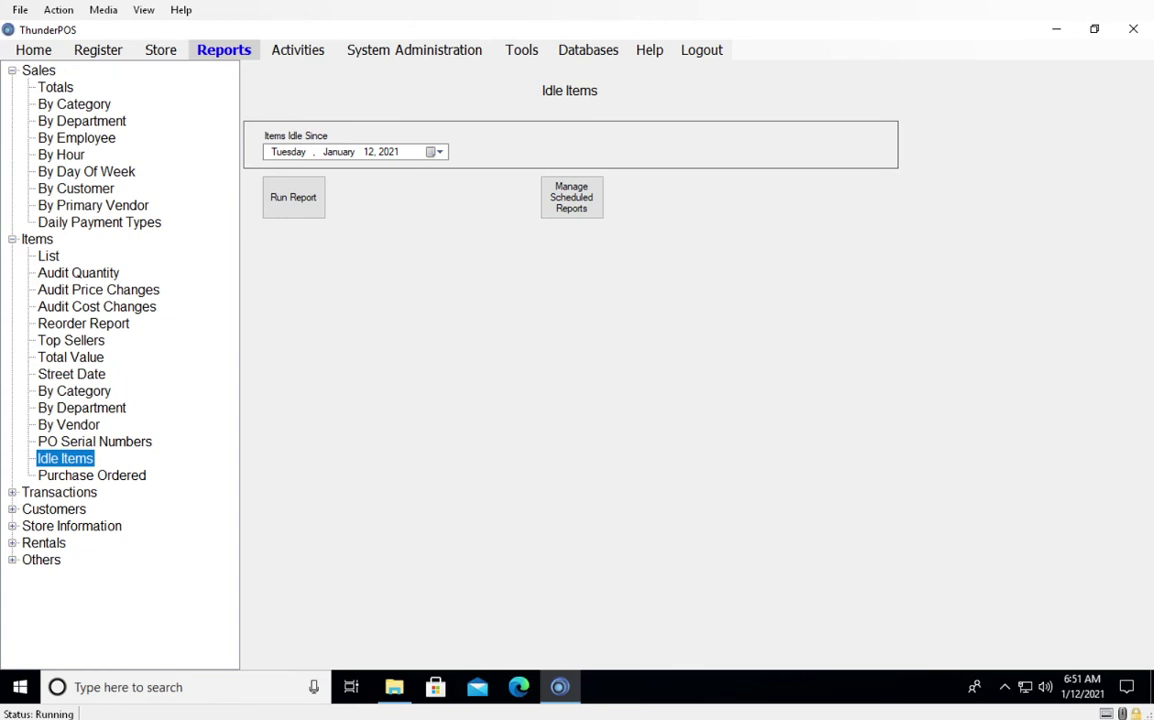
Expand the Transactions, Customers, Store Information, Rentals and Others groups to examine the reports each one offers.
left_click(12, 492)
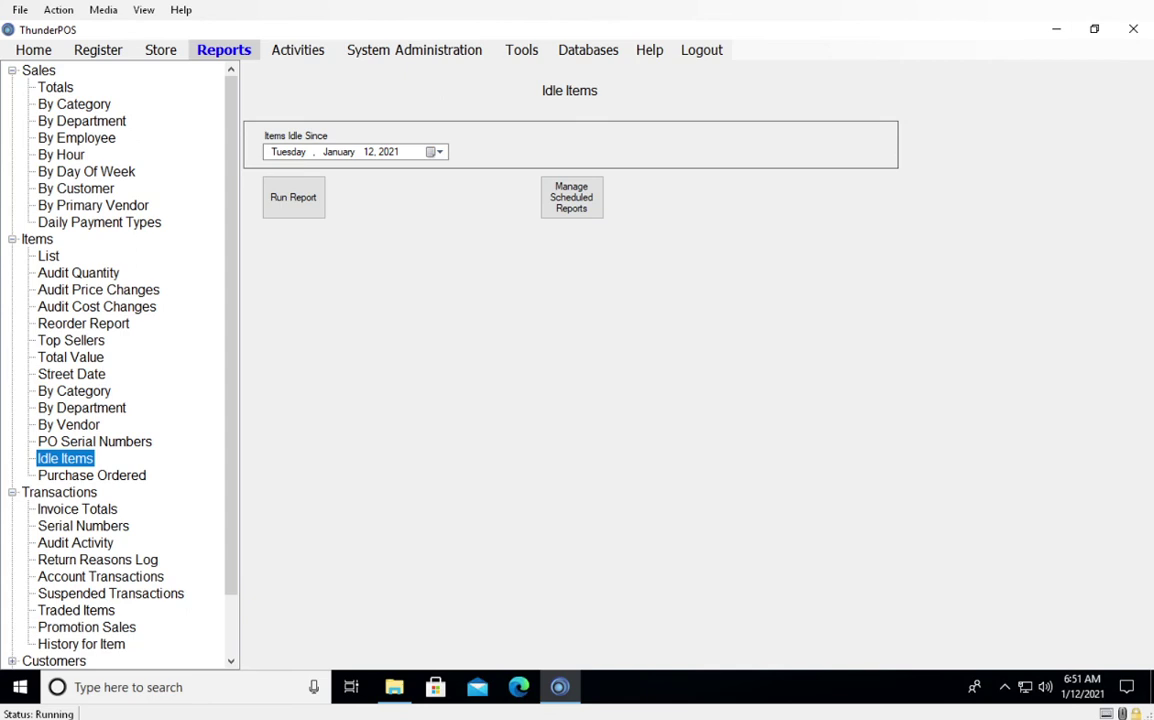
scroll(120, 365, "down", 2)
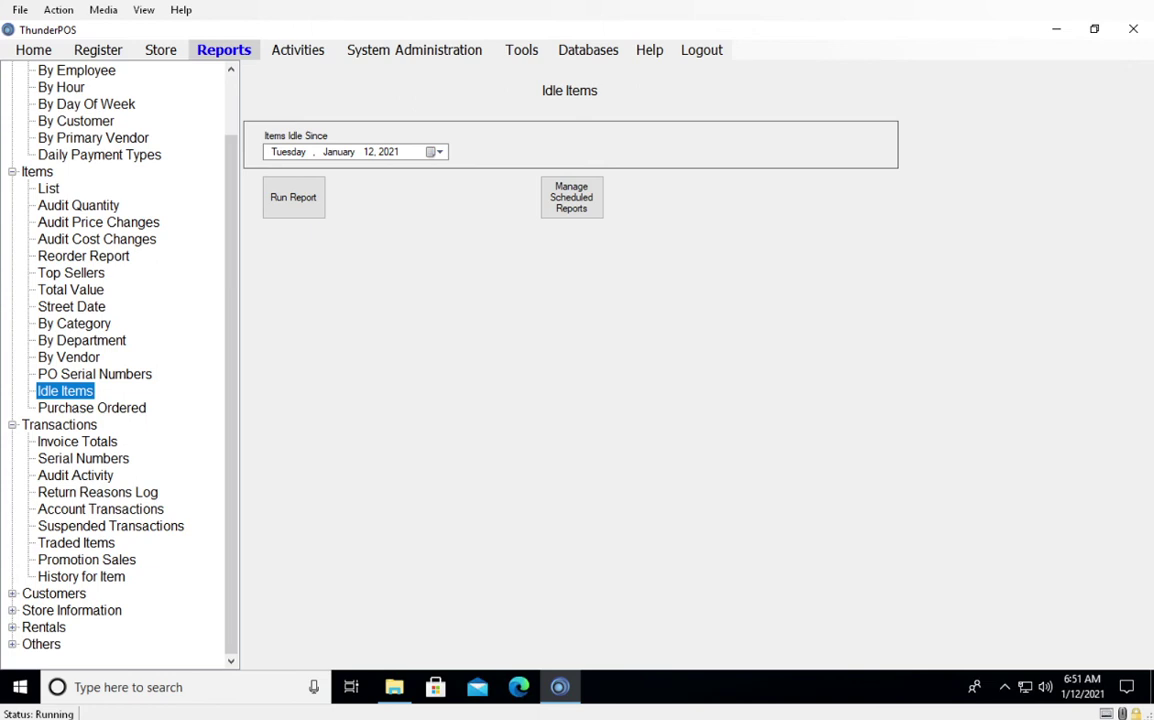
left_click(12, 594)
scroll(112, 365, "down", 1)
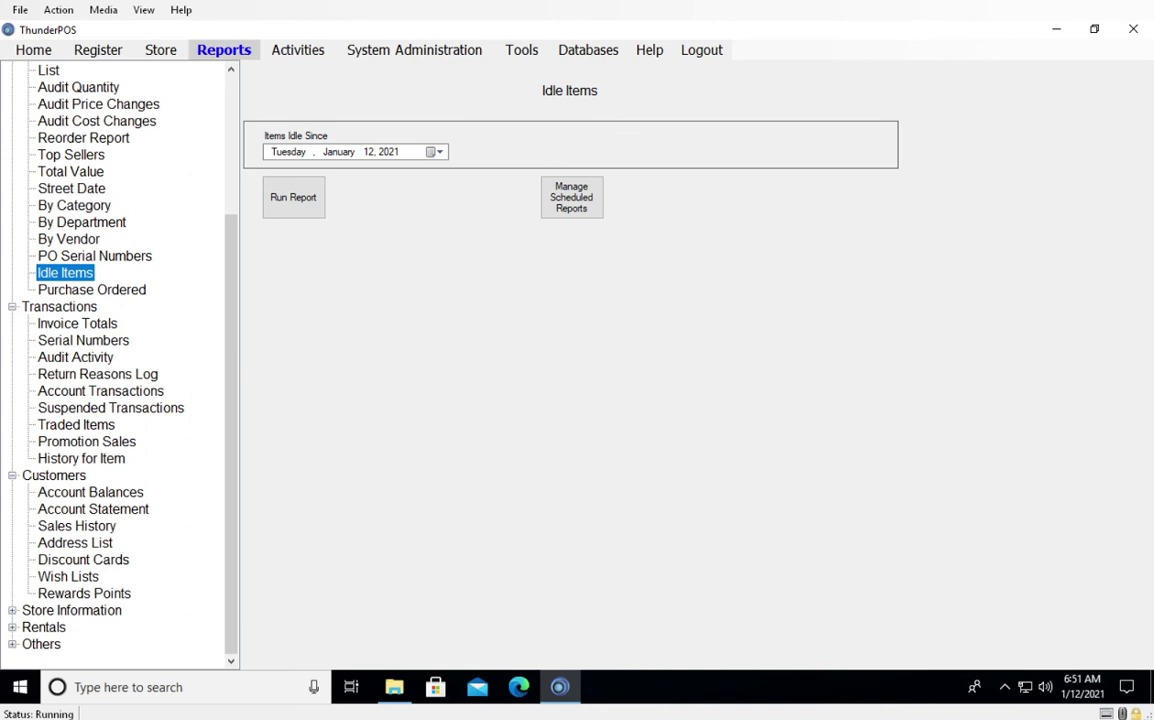
left_click(12, 610)
scroll(115, 365, "down", 1)
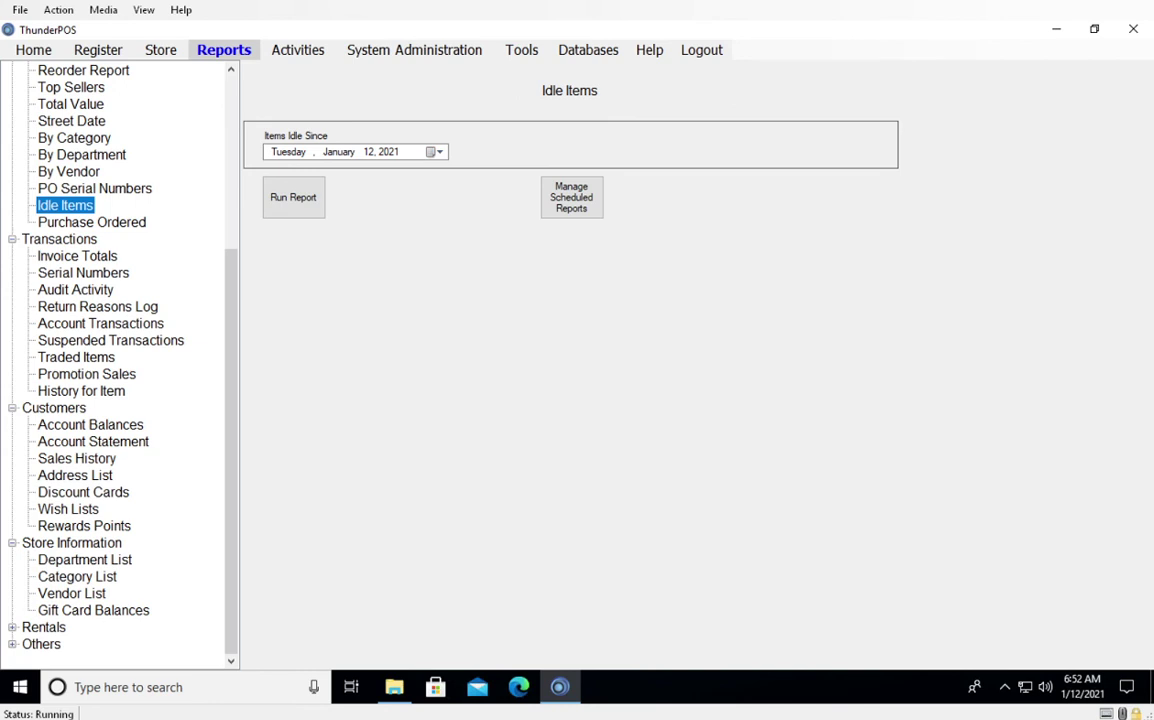
left_click(12, 627)
scroll(12, 627, "down", 1)
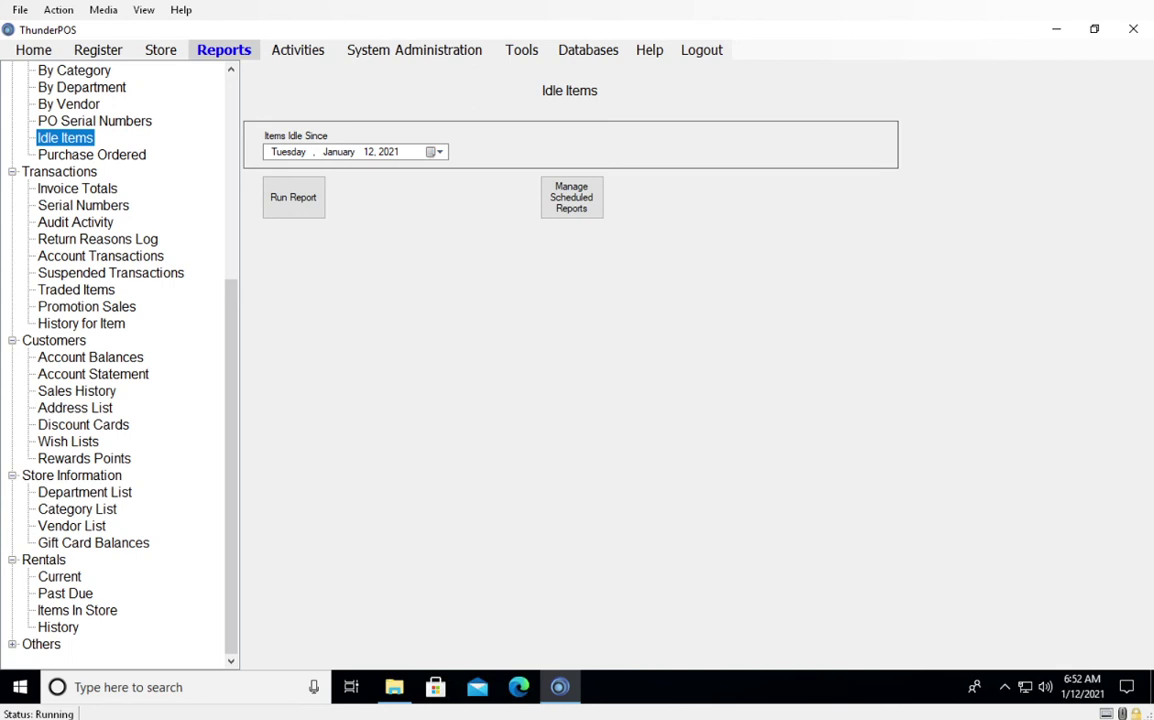
left_click(12, 644)
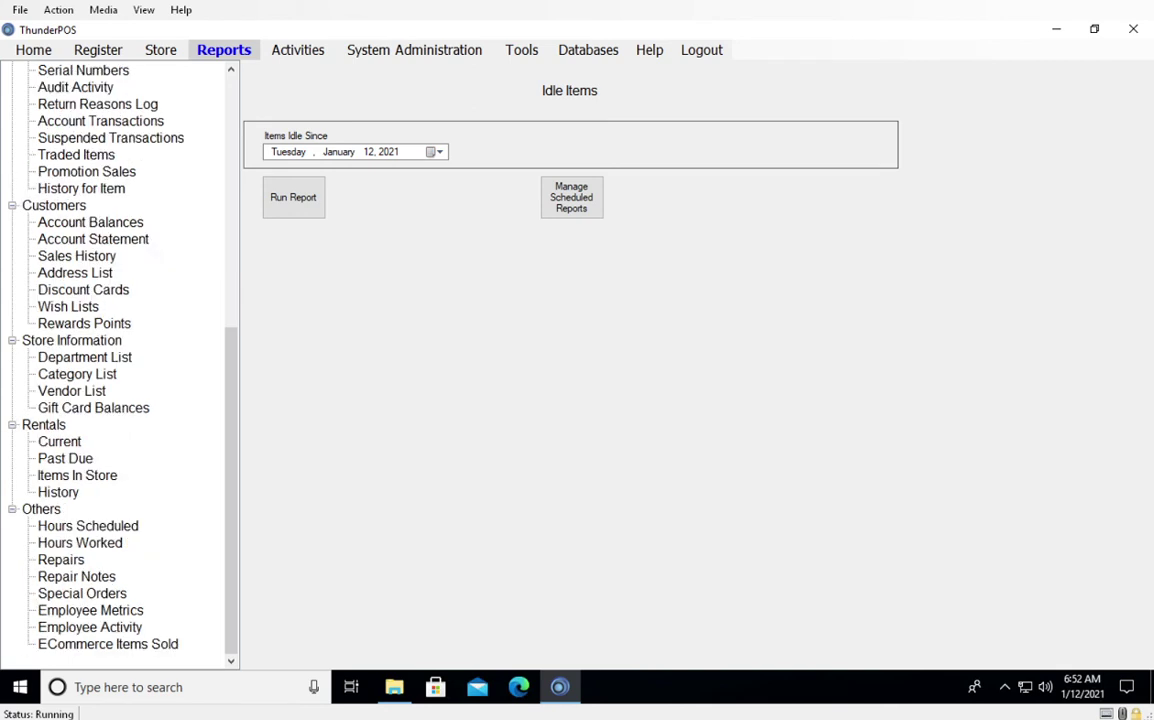